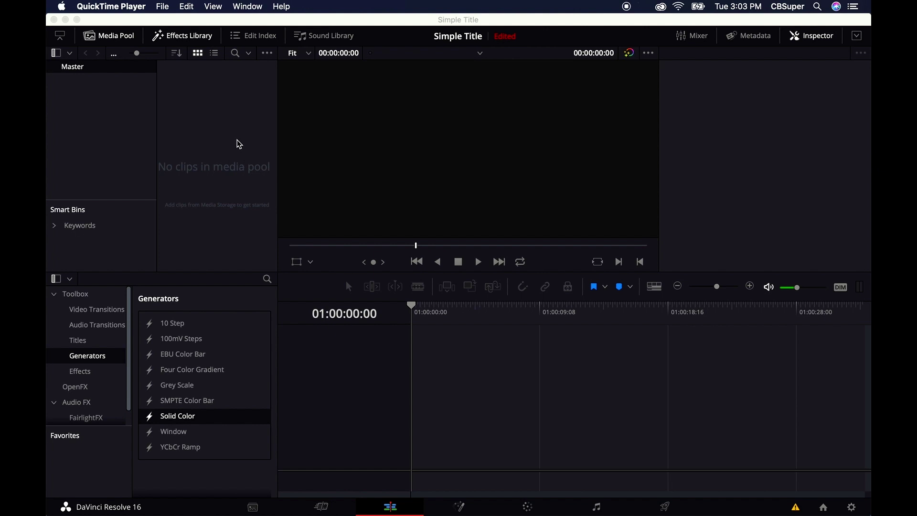
# - Create a new bin named Footage under Master
pyautogui.rightClick(104, 118)
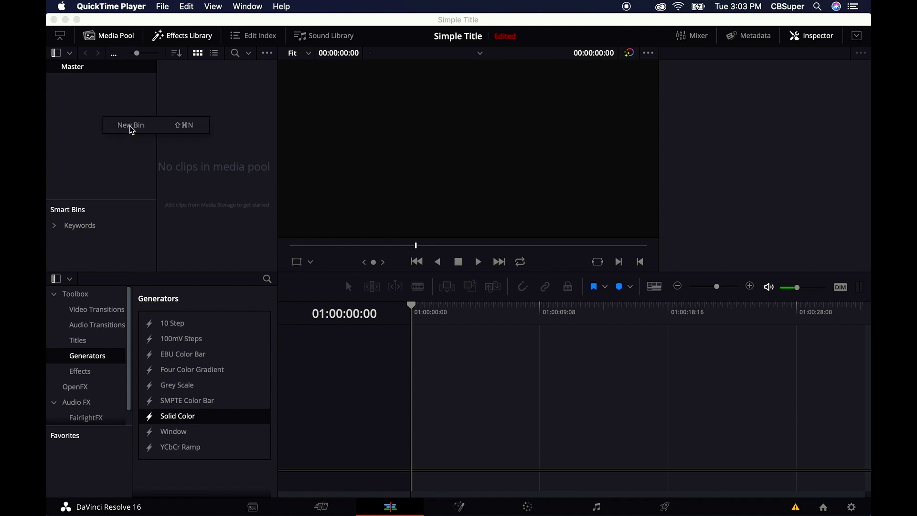
pyautogui.click(131, 125)
pyautogui.write('Footage')
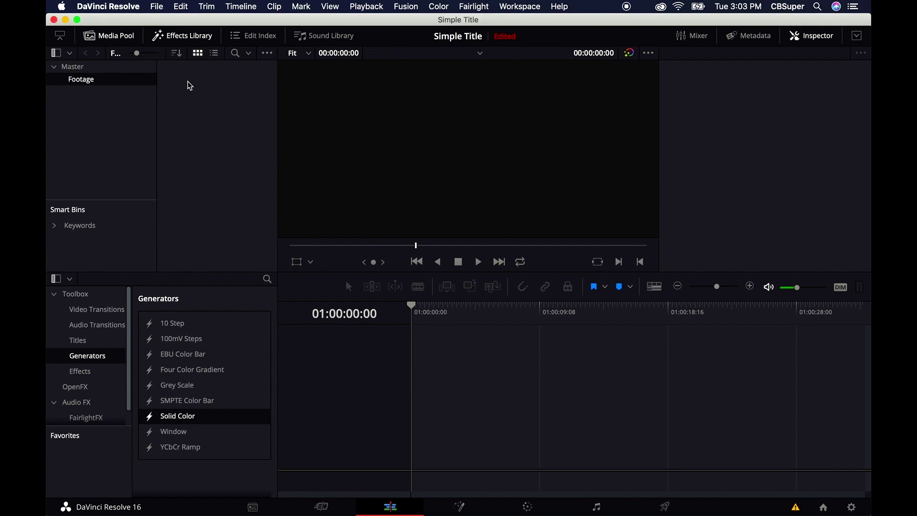
# - Import Guy - 6590.mp4 into the Footage bin and drag it onto a new timeline
pyautogui.rightClick(192, 82)
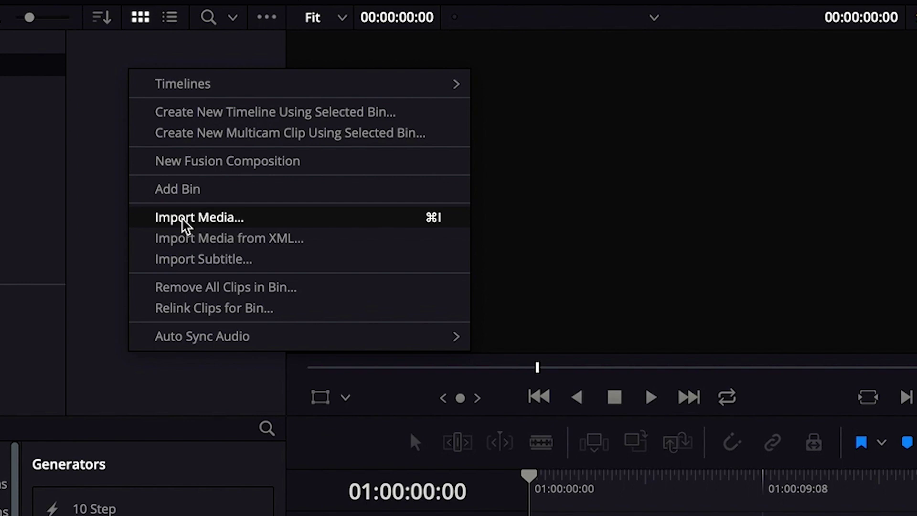
pyautogui.click(184, 220)
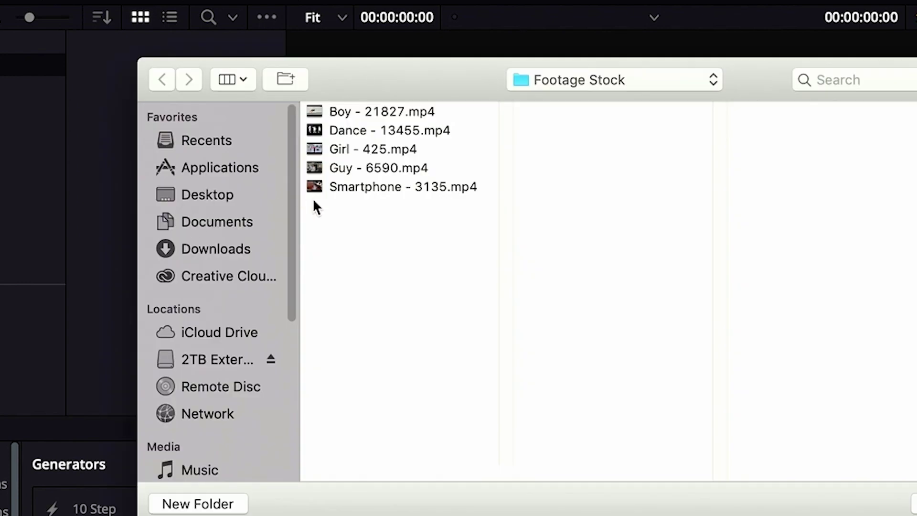
pyautogui.click(340, 187)
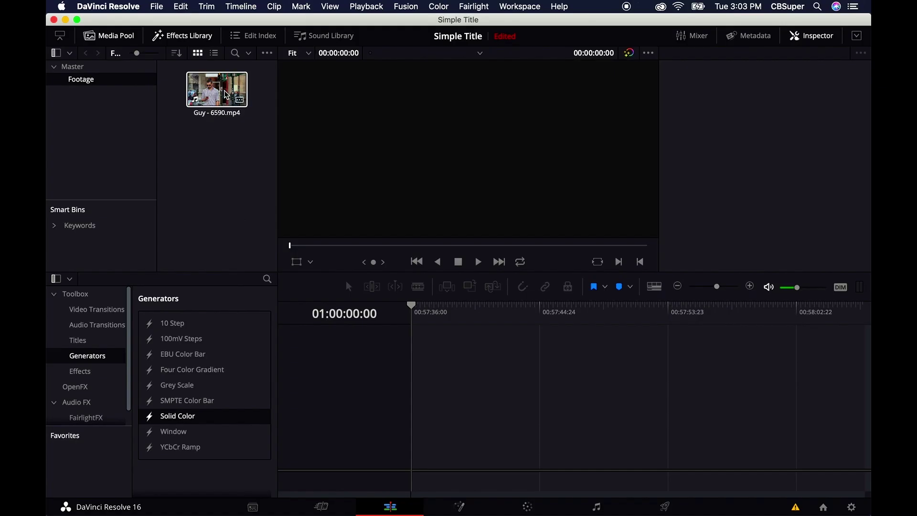
pyautogui.moveTo(219, 92); pyautogui.dragTo(420, 462)
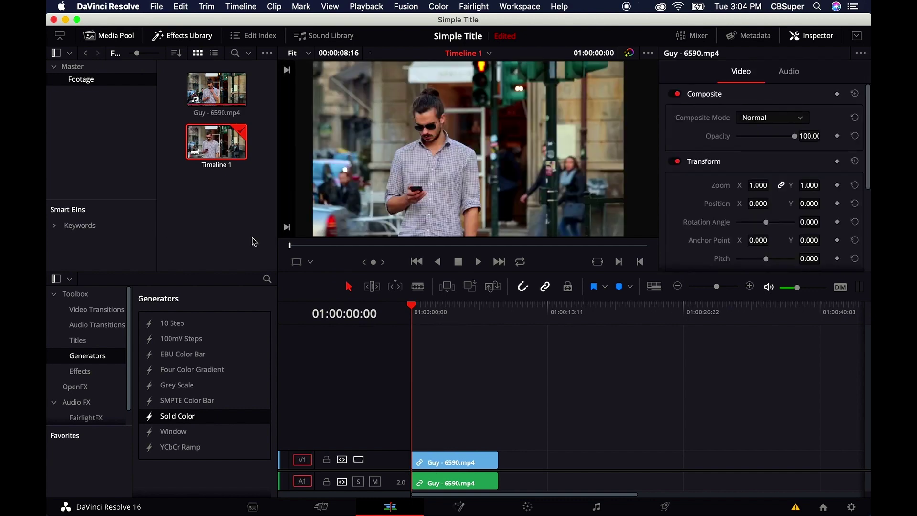
# - Add a Solid Color generator on track V2 above the footage
pyautogui.click(181, 39)
pyautogui.click(181, 39)
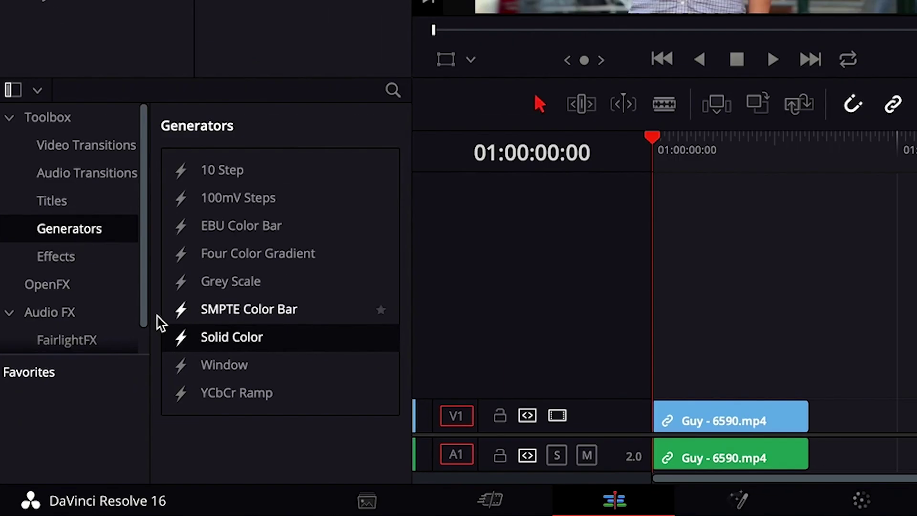
pyautogui.moveTo(220, 342); pyautogui.dragTo(663, 369)
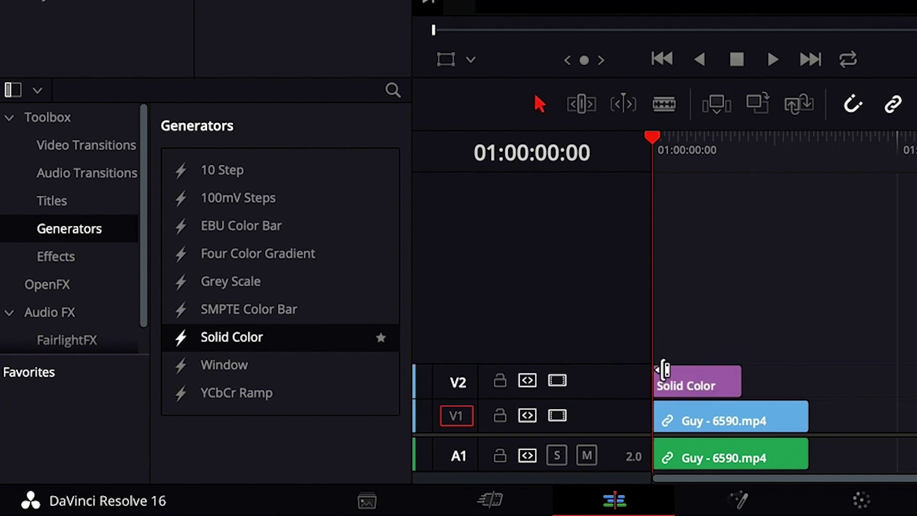
# - Convert the Solid Color clip into a compound clip named Title
pyautogui.rightClick(692, 377)
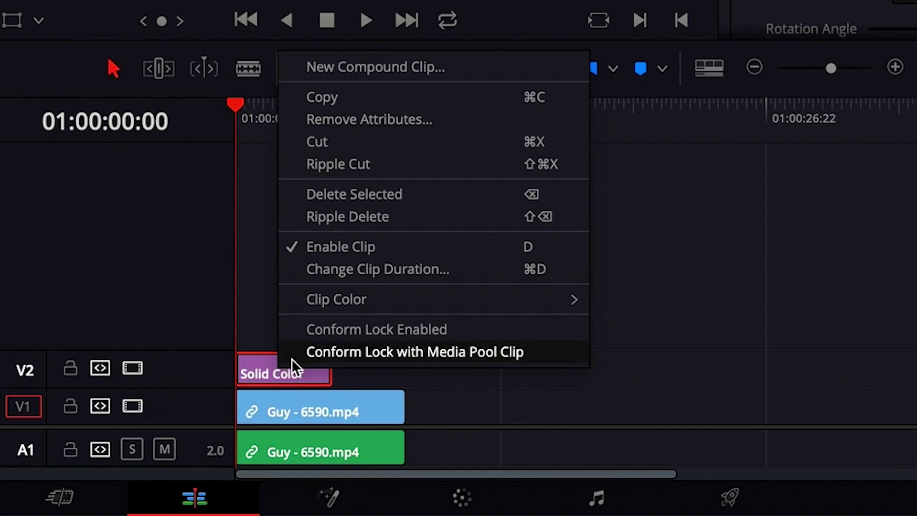
pyautogui.click(345, 69)
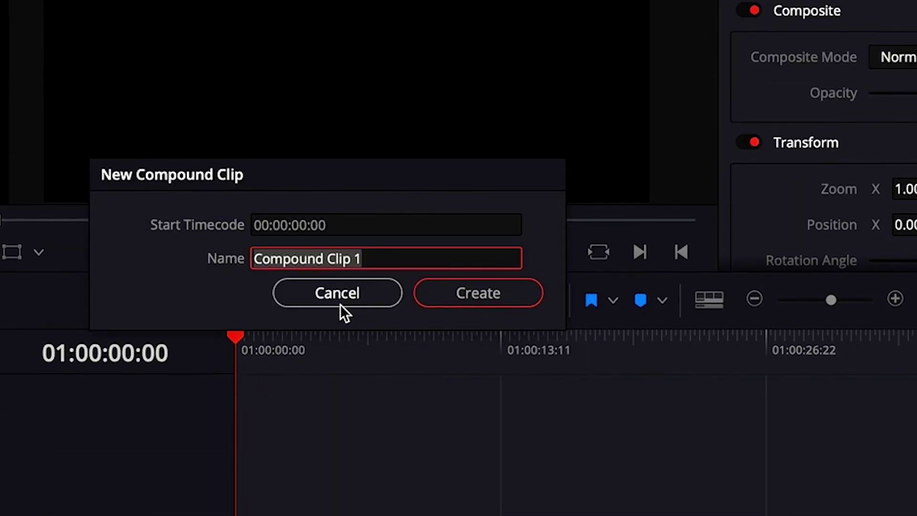
pyautogui.write('Title')
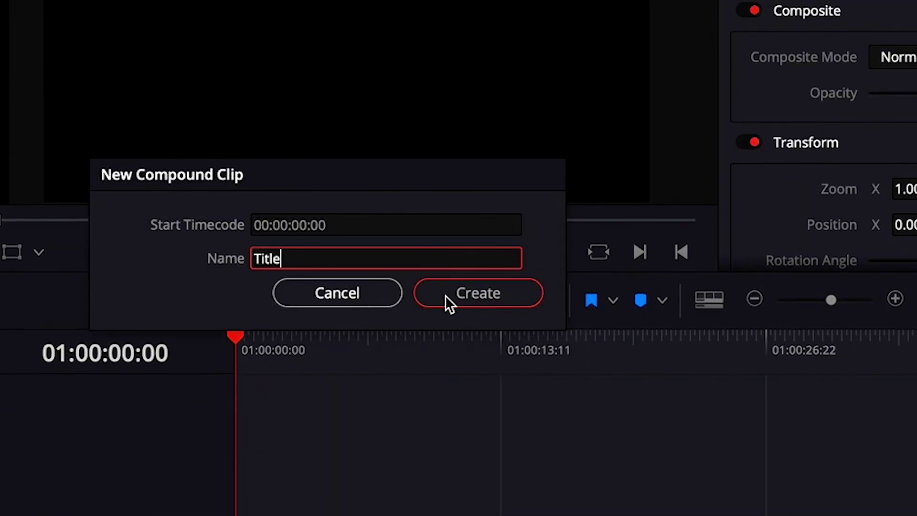
pyautogui.click(445, 293)
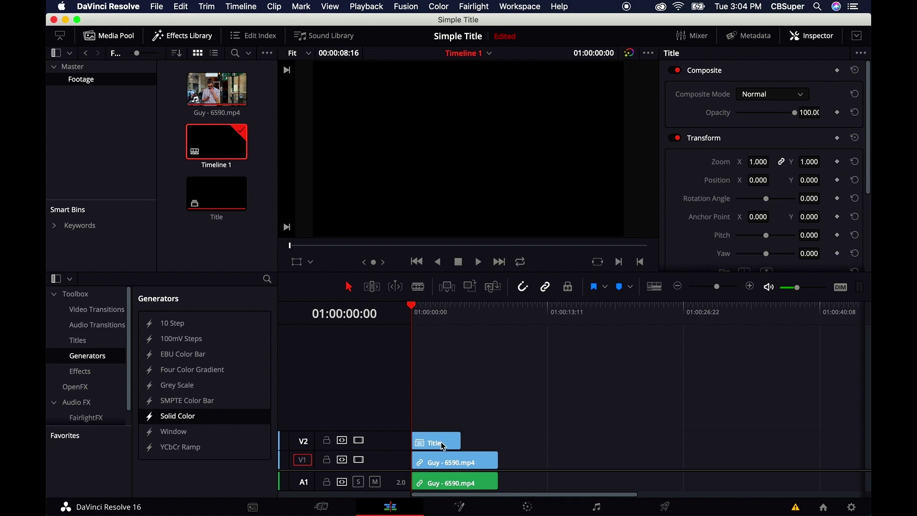
# - Open the Title clip on V2 in the Fusion page at frame 17
pyautogui.click(444, 446)
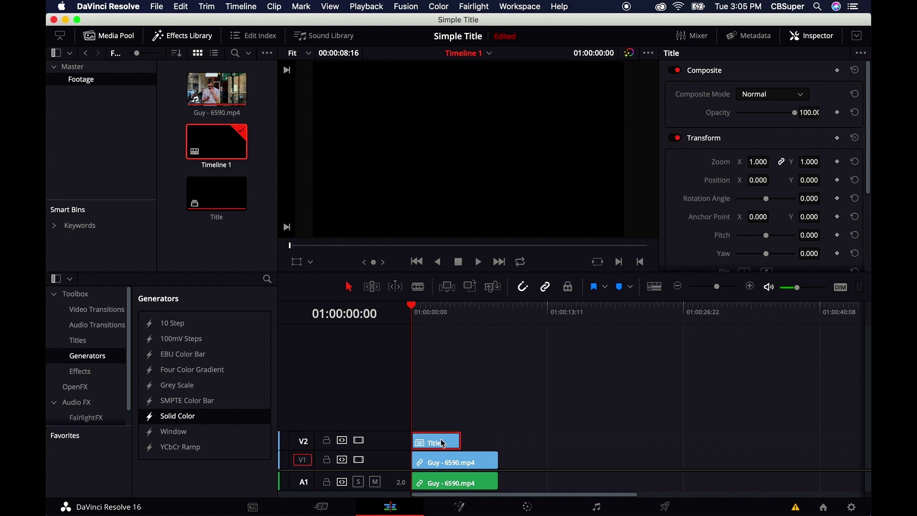
pyautogui.click(460, 509)
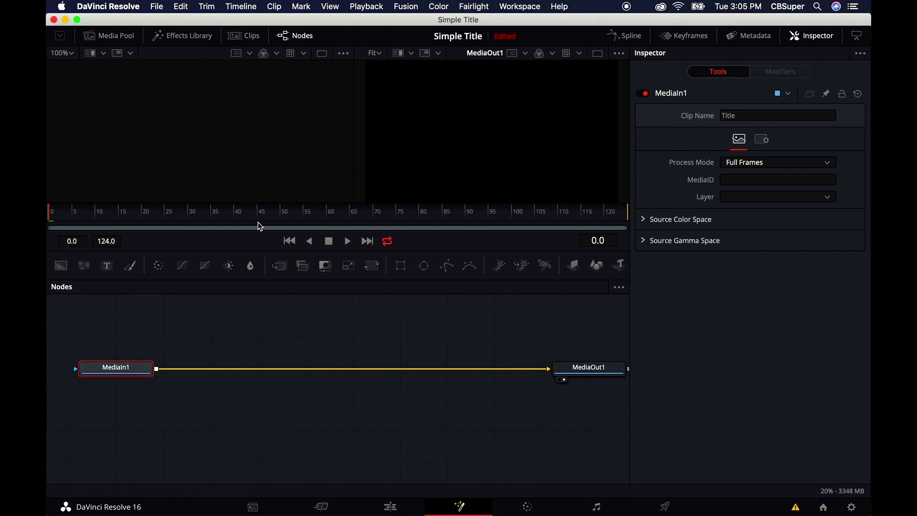
pyautogui.moveTo(258, 210); pyautogui.dragTo(135, 217)
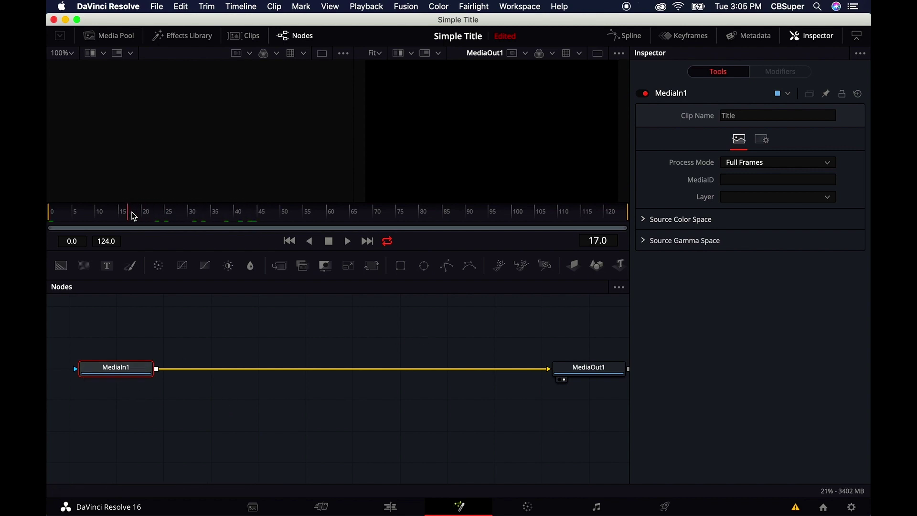
# - Delete MediaIn1 and connect a new Background1 node to MediaOut1
pyautogui.click(126, 371)
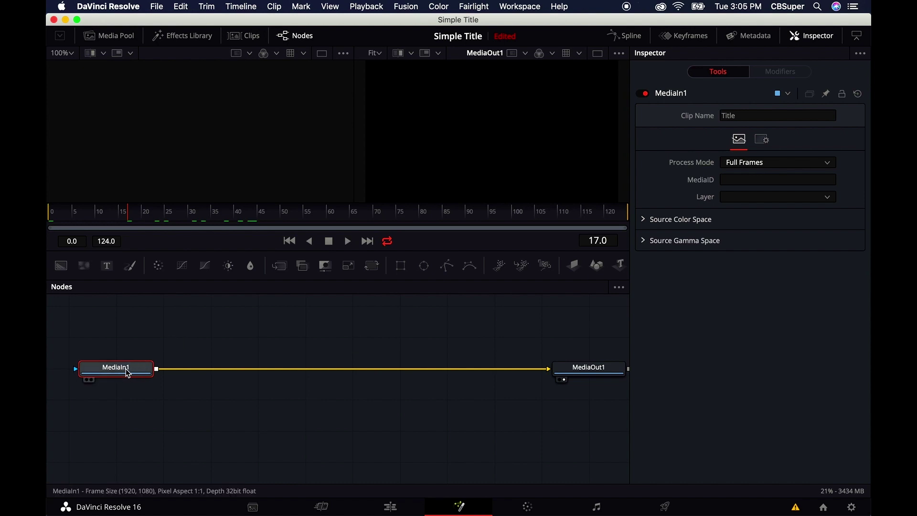
pyautogui.press('Delete')
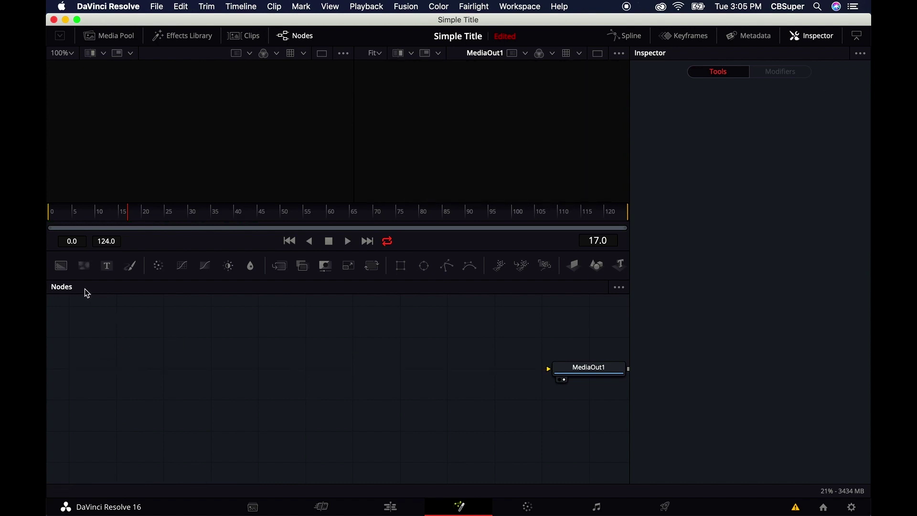
pyautogui.click(61, 266)
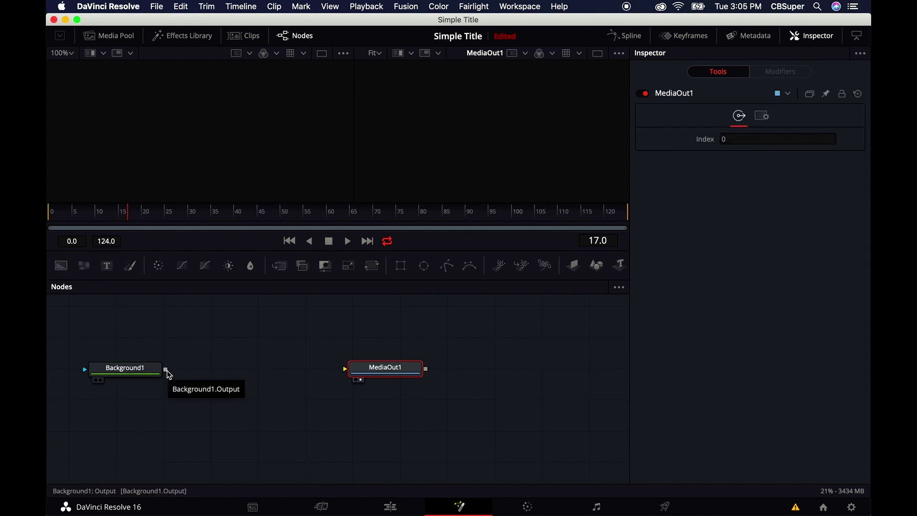
pyautogui.moveTo(168, 370); pyautogui.dragTo(410, 372)
pyautogui.click(260, 332)
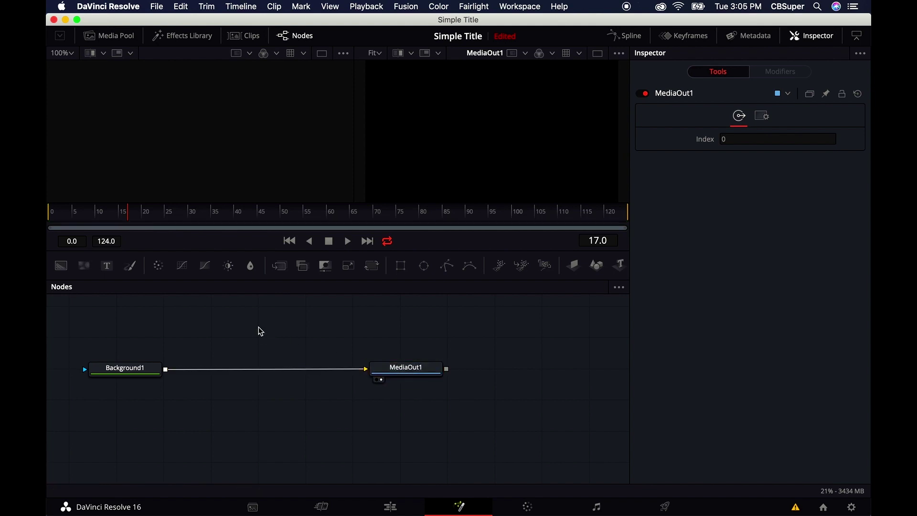
# - Add a Text1 node and a Merge1 node, placing Merge1 beneath Text1
pyautogui.click(108, 267)
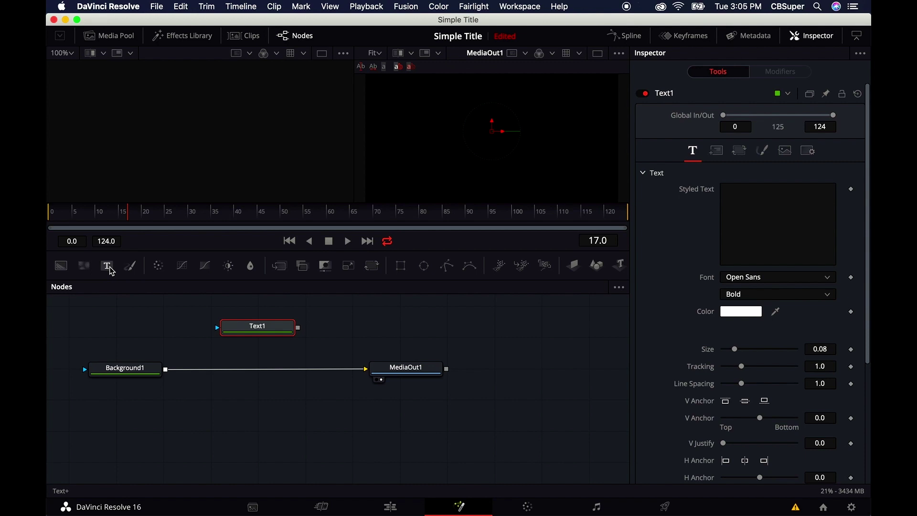
pyautogui.click(280, 266)
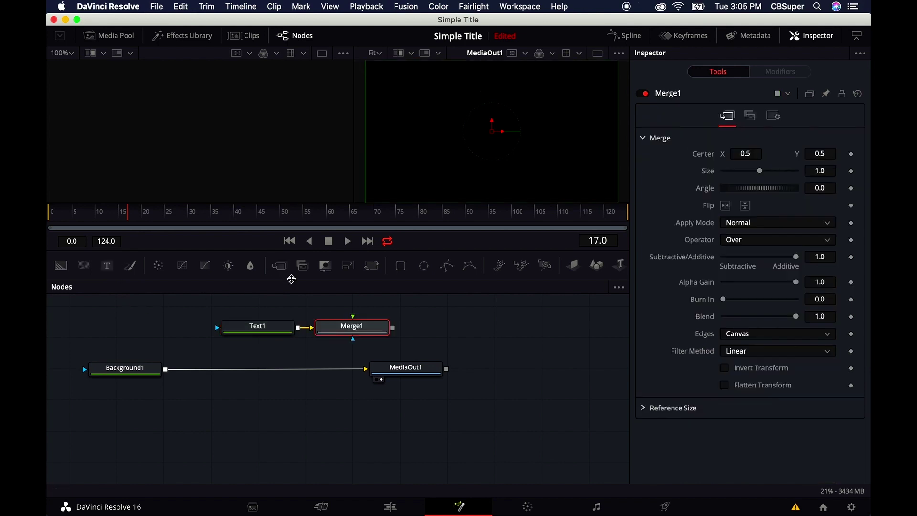
pyautogui.moveTo(258, 328); pyautogui.dragTo(263, 325)
pyautogui.moveTo(352, 351); pyautogui.dragTo(264, 359)
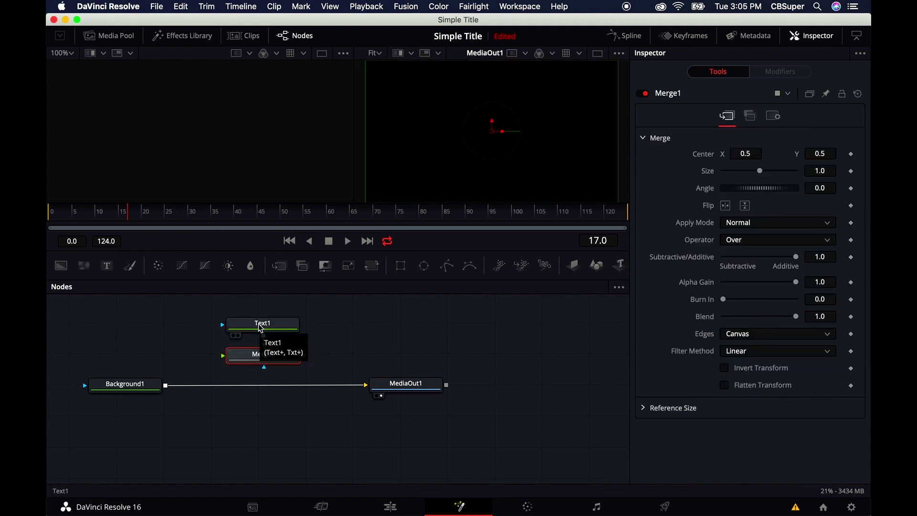
# - Insert Merge1 between Background1 and MediaOut1, with Text1 in Merge1's foreground input
pyautogui.moveTo(264, 344); pyautogui.dragTo(265, 373)
pyautogui.scroll(1, 286, 315)
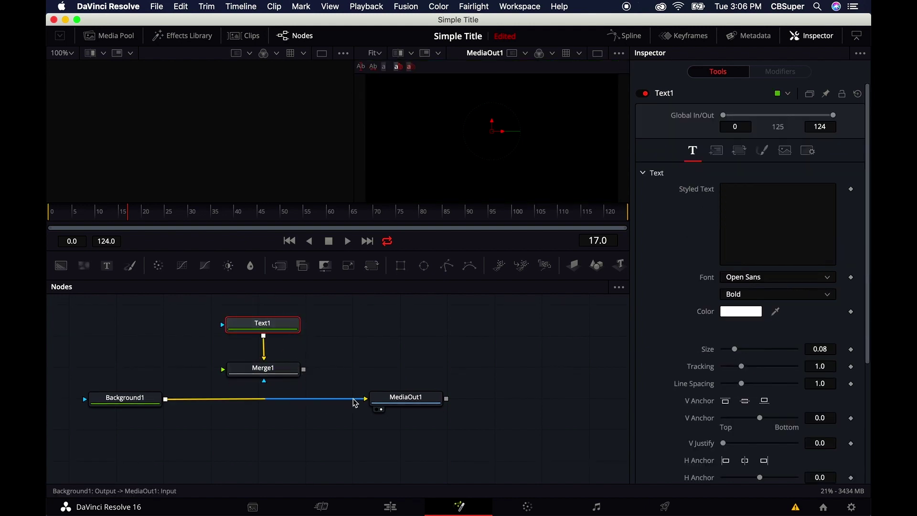
pyautogui.moveTo(368, 403); pyautogui.dragTo(400, 404)
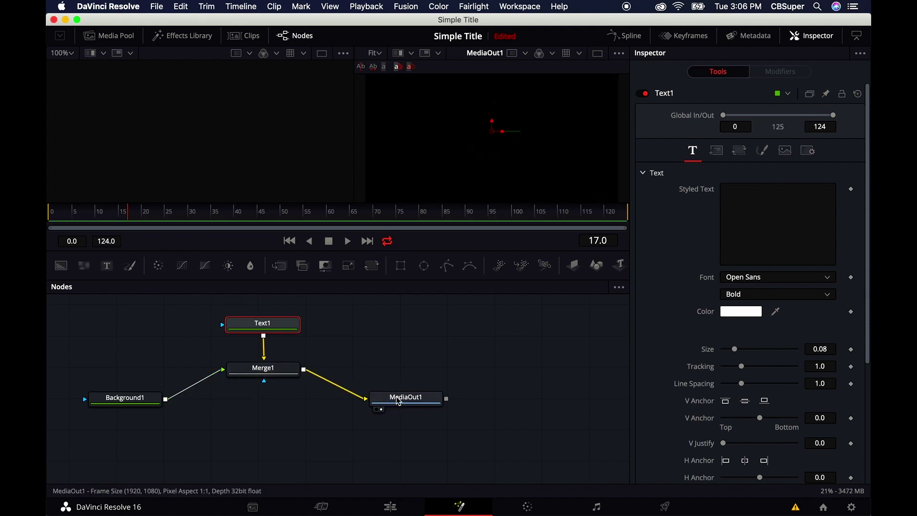
pyautogui.press('super+z')
pyautogui.press('super+z')
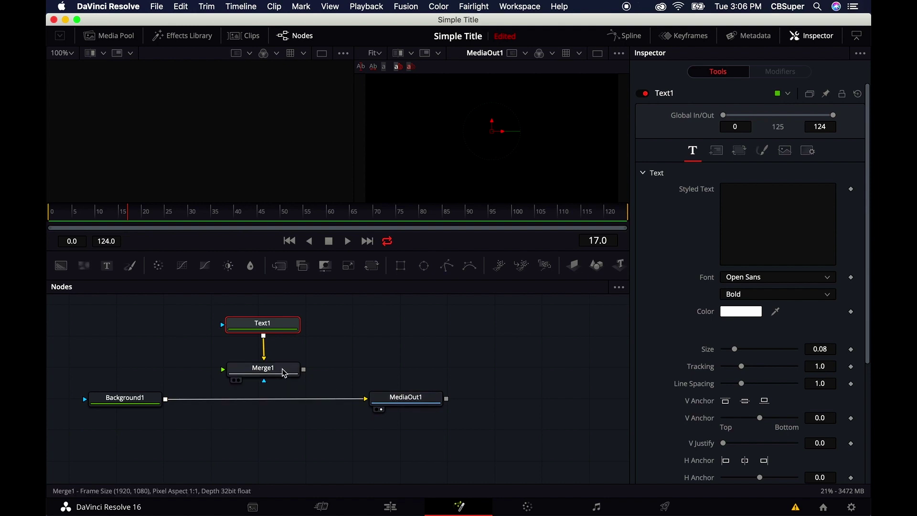
pyautogui.moveTo(284, 373); pyautogui.dragTo(262, 403)
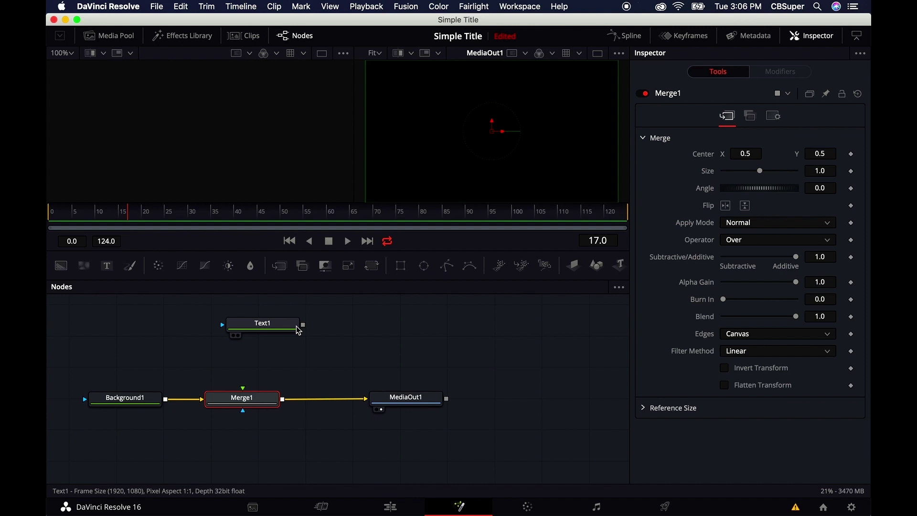
pyautogui.moveTo(303, 325); pyautogui.dragTo(244, 395)
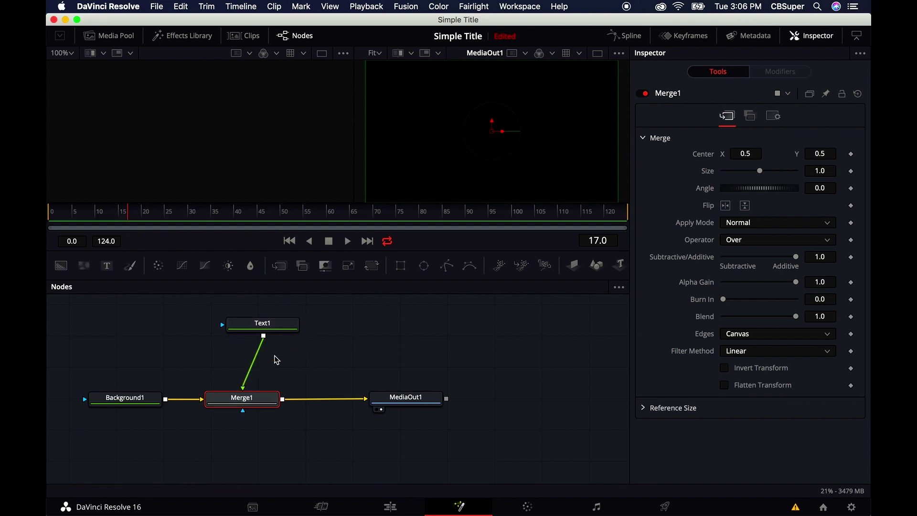
# - Place Text1 above Merge1, enlarge the output viewer, and enter PHONE GUY as styled text
pyautogui.moveTo(262, 324); pyautogui.dragTo(242, 338)
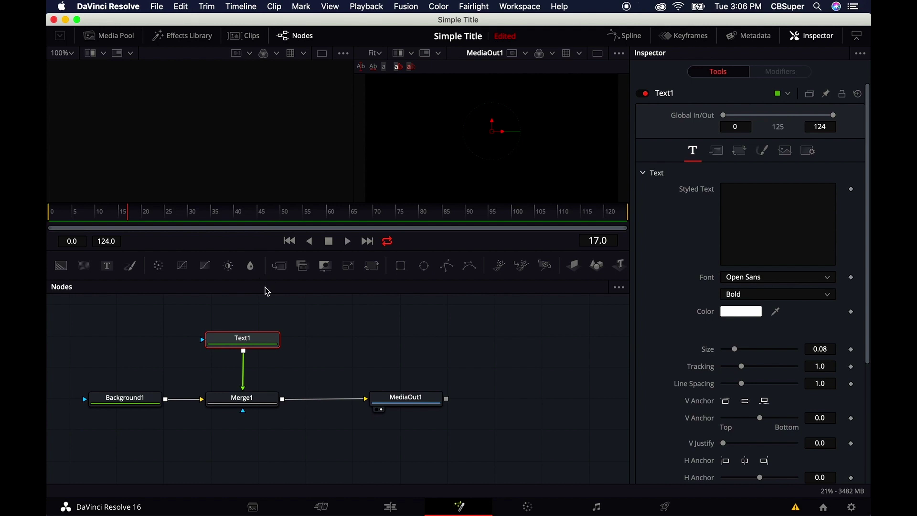
pyautogui.moveTo(265, 281); pyautogui.dragTo(254, 385)
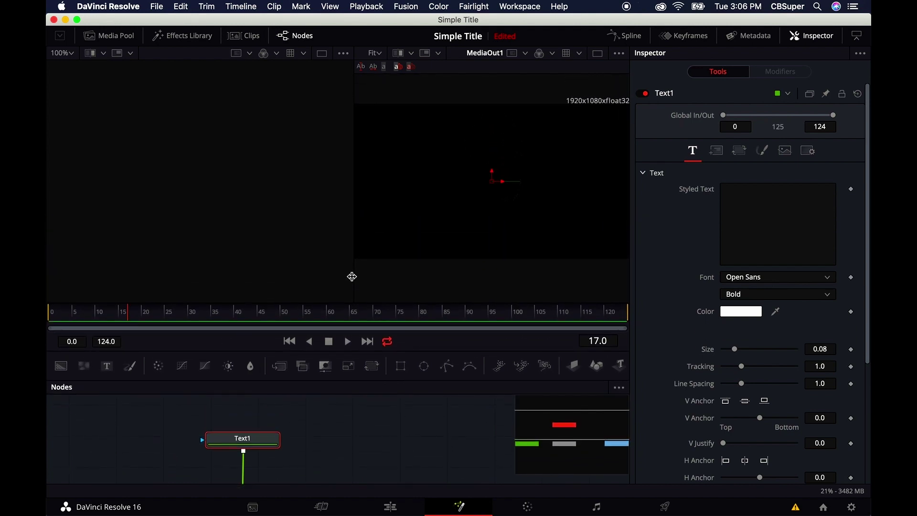
pyautogui.moveTo(352, 277); pyautogui.dragTo(170, 260)
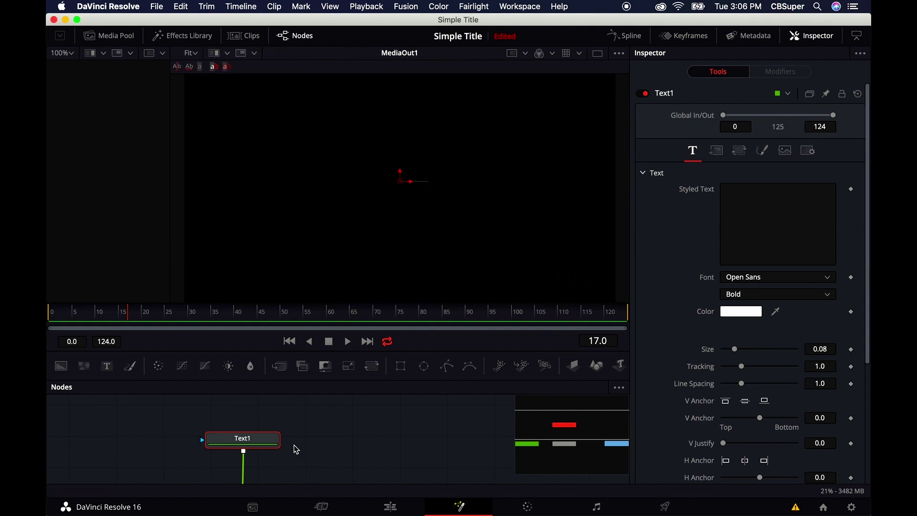
pyautogui.click(735, 200)
pyautogui.write('P')
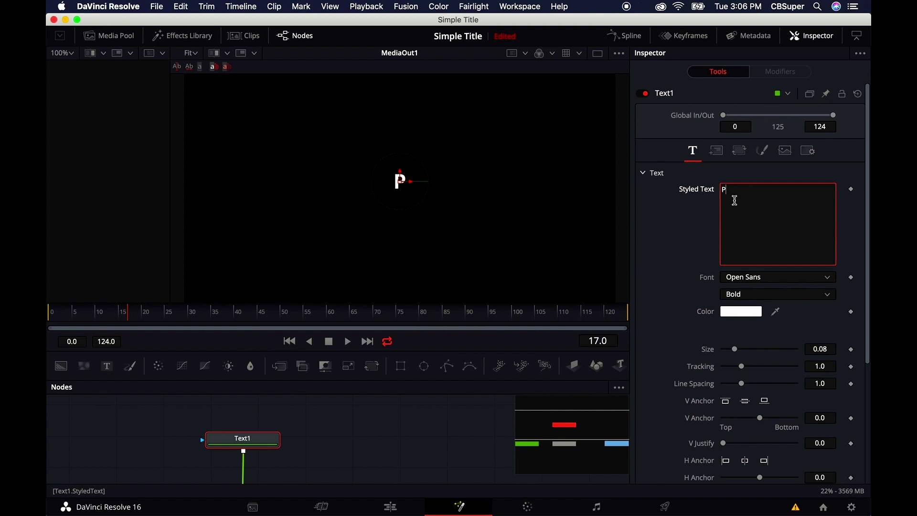
pyautogui.write('HONE ')
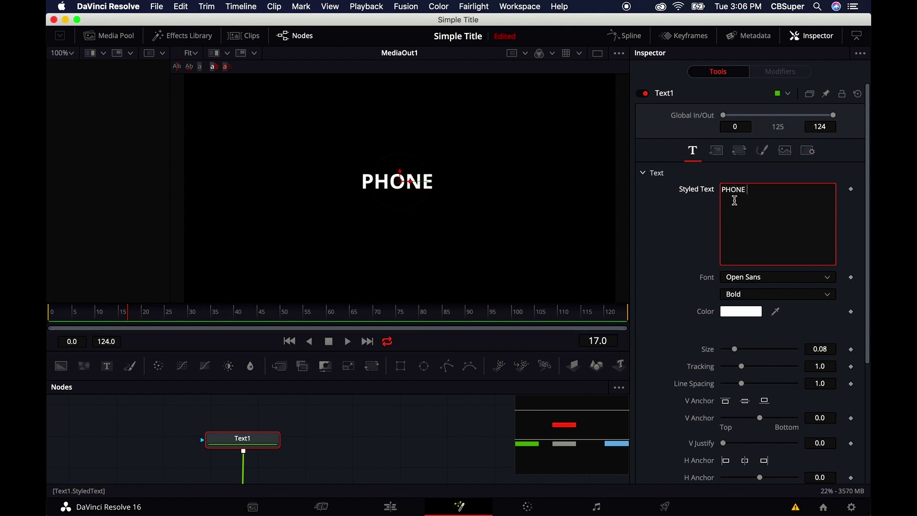
pyautogui.write('GUY')
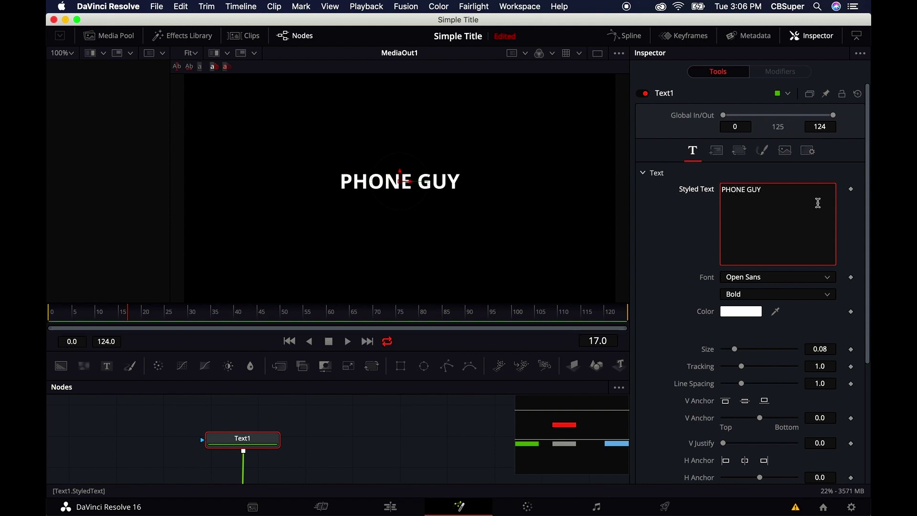
# - Set the PHONE GUY title to Rockwell Extra Bold at size 0.1732
pyautogui.moveTo(735, 350); pyautogui.dragTo(758, 353)
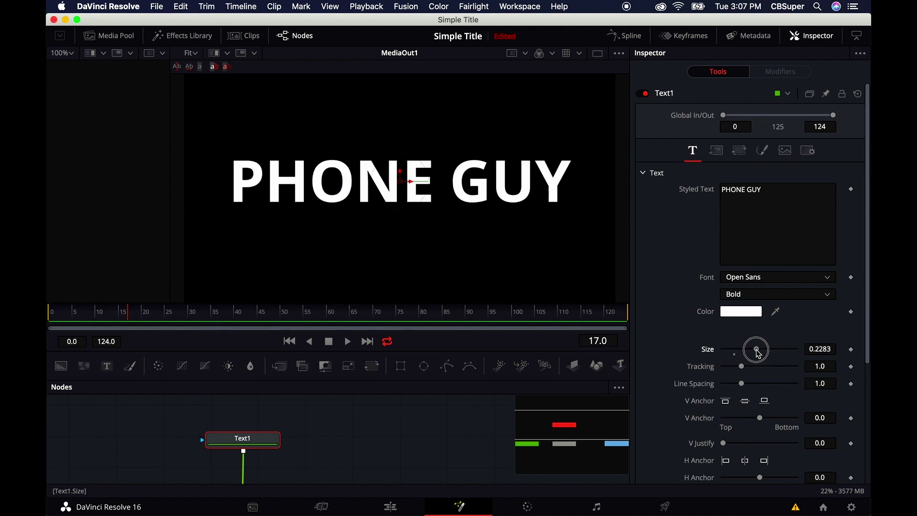
pyautogui.click(754, 278)
pyautogui.scroll(-5, 752, 267)
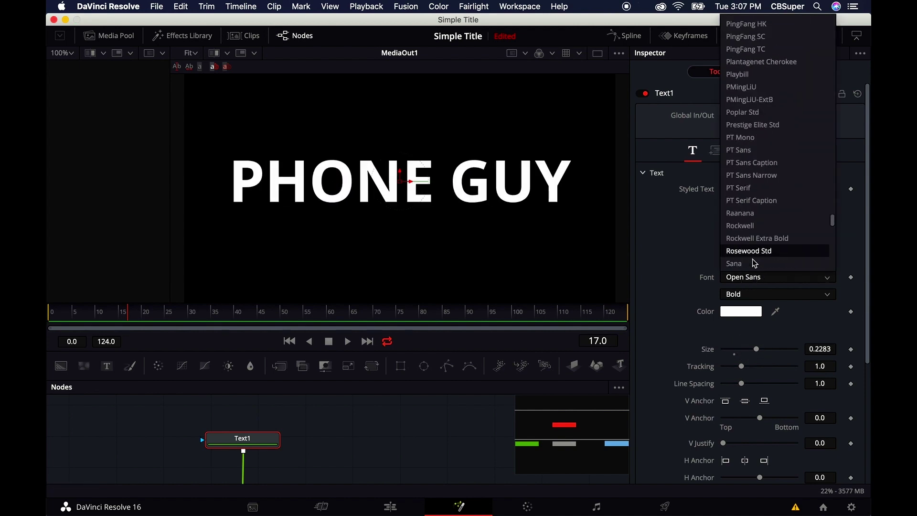
pyautogui.click(752, 253)
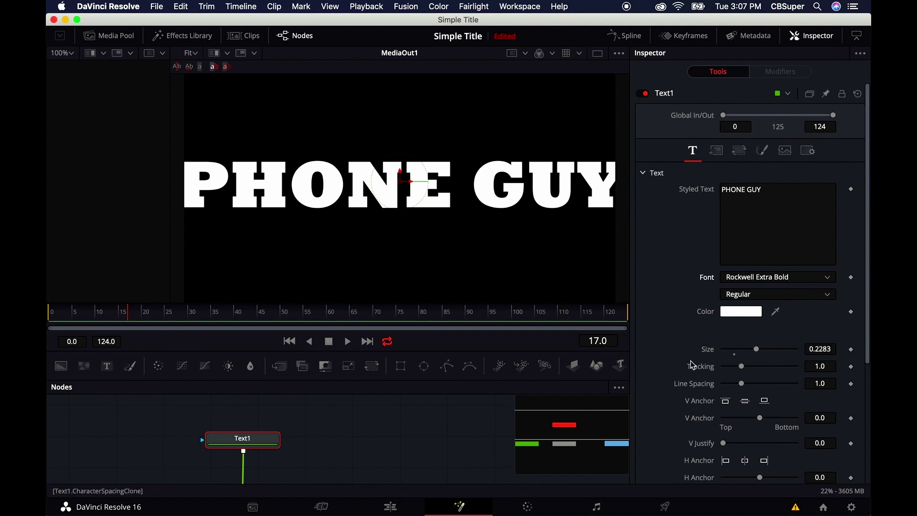
pyautogui.moveTo(757, 350); pyautogui.dragTo(751, 354)
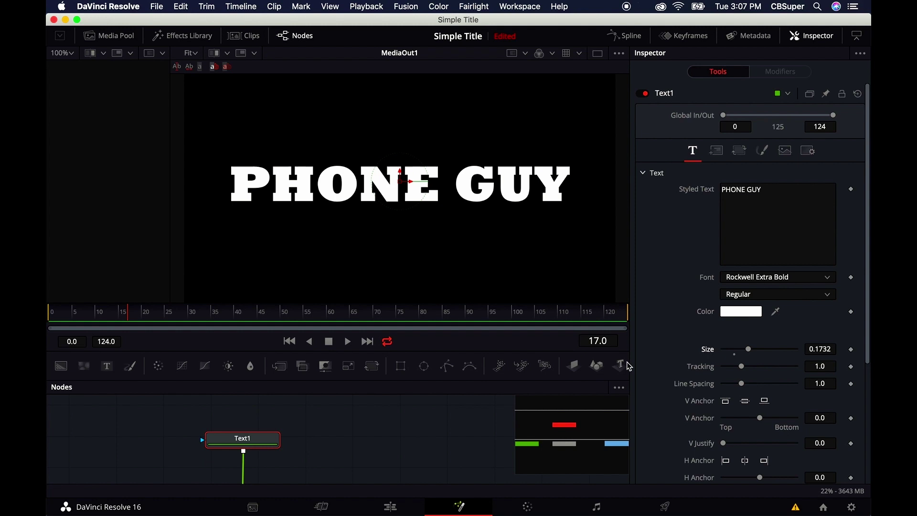
pyautogui.scroll(-6, 672, 319)
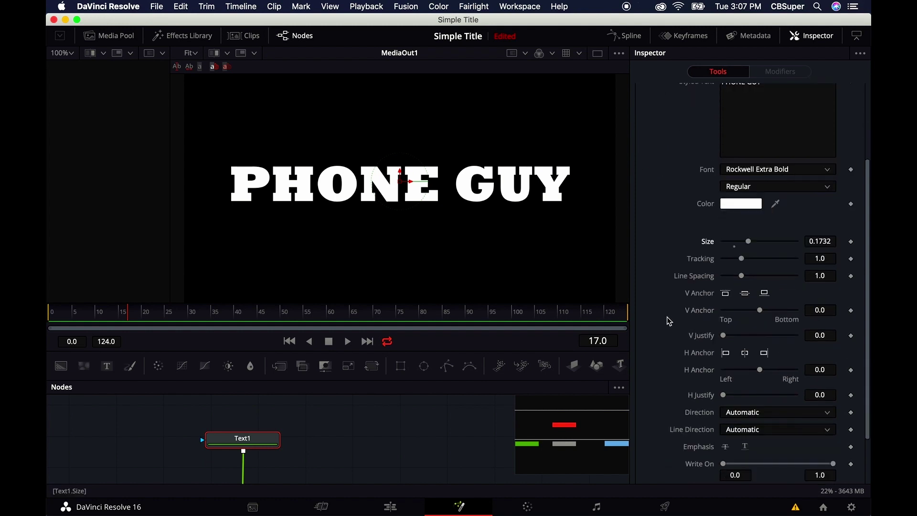
pyautogui.scroll(-1, 673, 336)
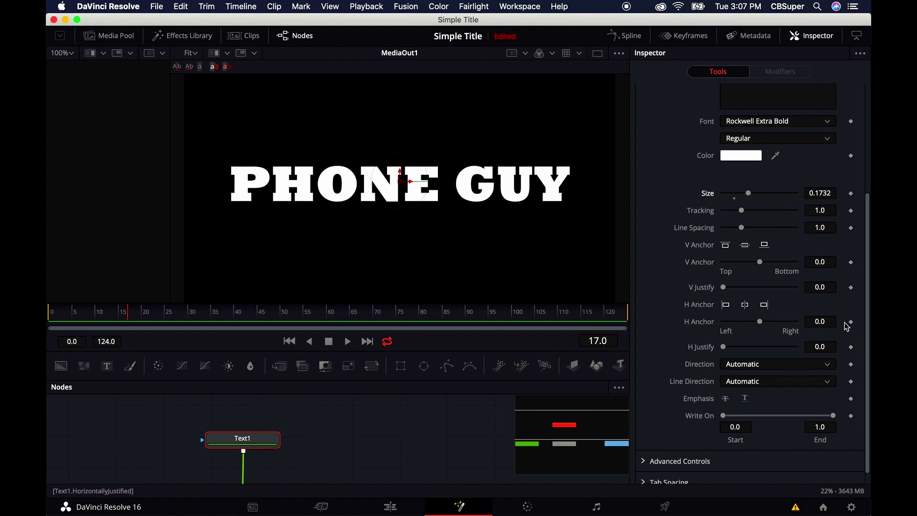
# - Try a Size keyframe animation growing the title by frame 29, preview it, then undo it
pyautogui.click(852, 193)
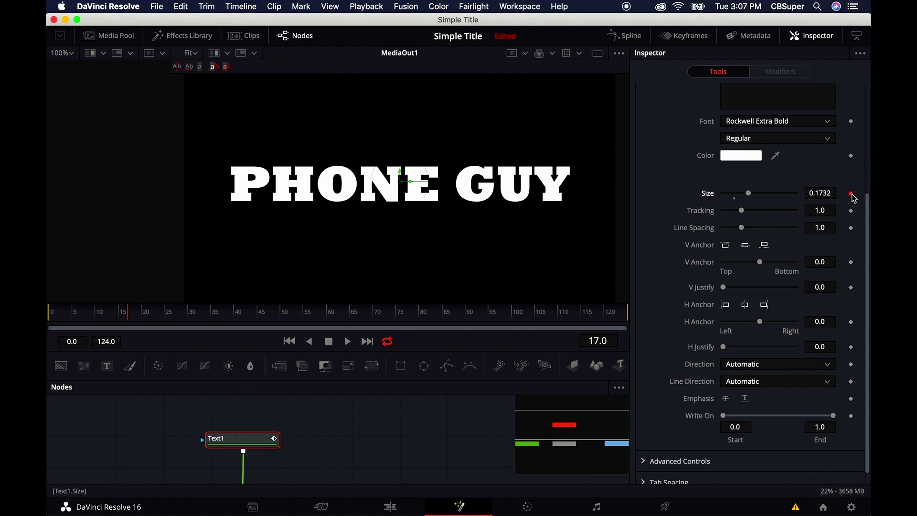
pyautogui.click(186, 317)
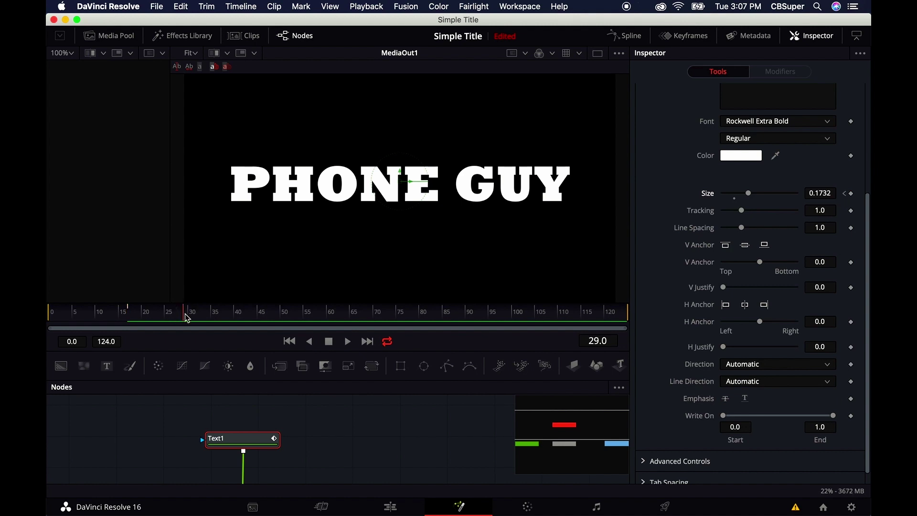
pyautogui.moveTo(753, 196); pyautogui.dragTo(762, 194)
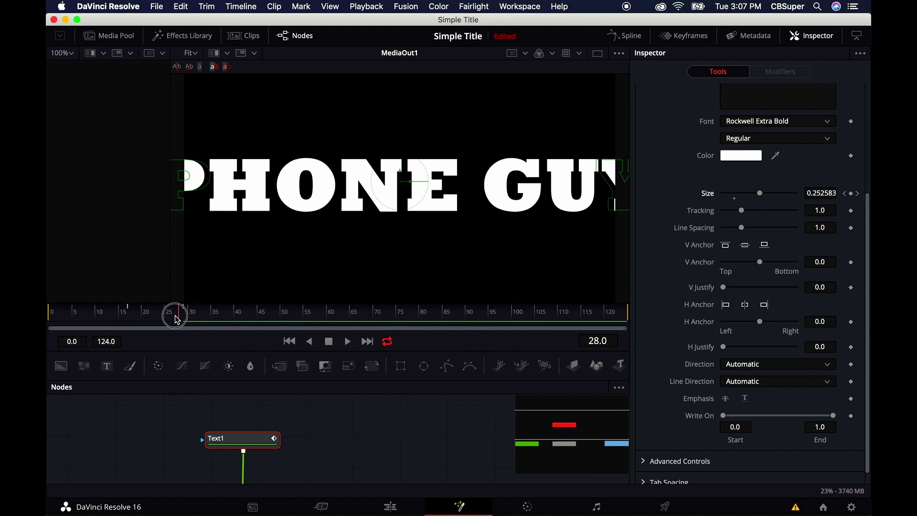
pyautogui.click(127, 315)
pyautogui.press('space')
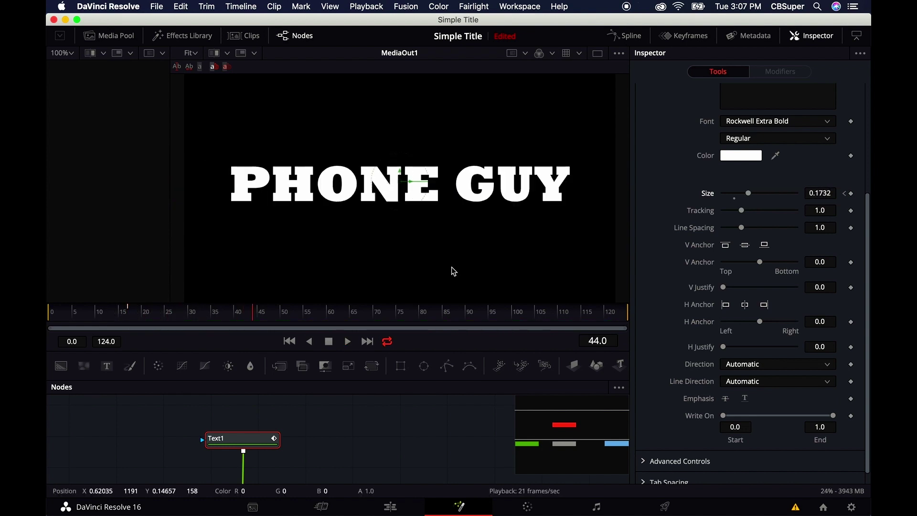
pyautogui.press('super+z')
pyautogui.press('super+z')
pyautogui.press('super+z')
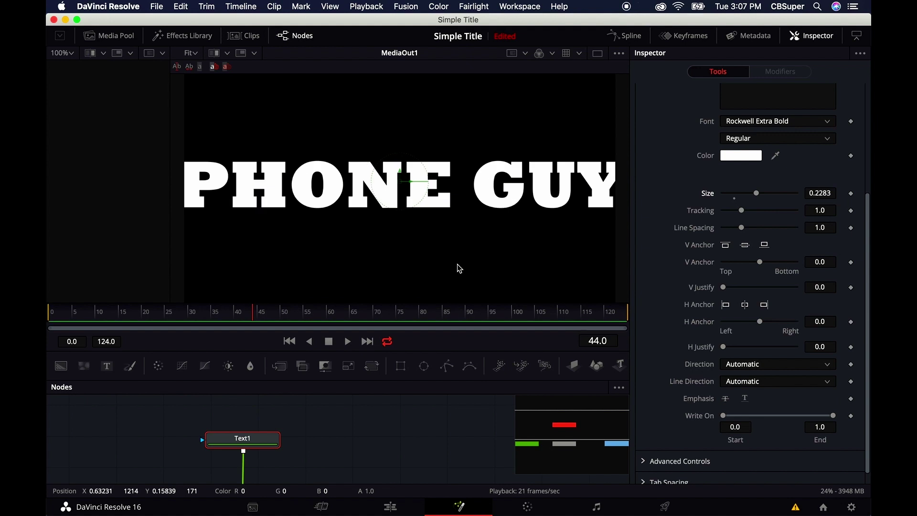
# - Switch PHONE GUY to Phosphate Inline at size 0.2362 and return to the Edit page
pyautogui.moveTo(253, 316); pyautogui.dragTo(156, 311)
pyautogui.click(778, 121)
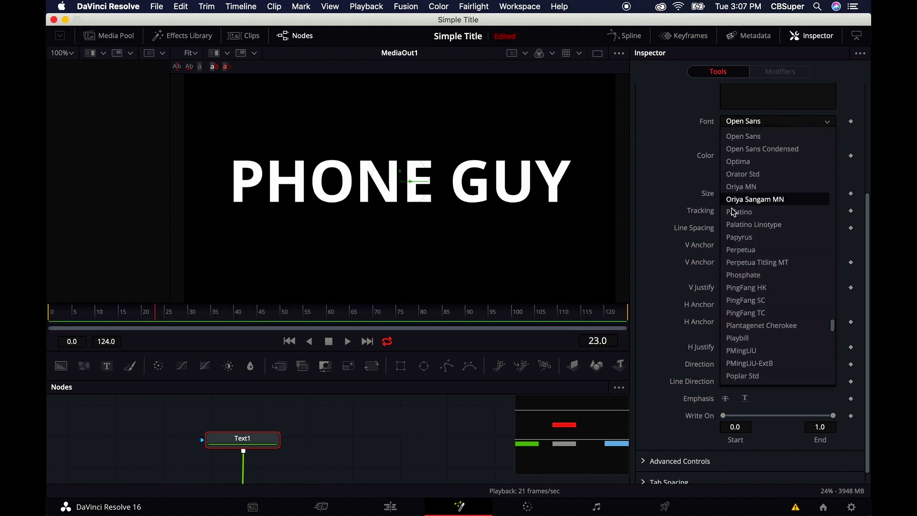
pyautogui.click(757, 279)
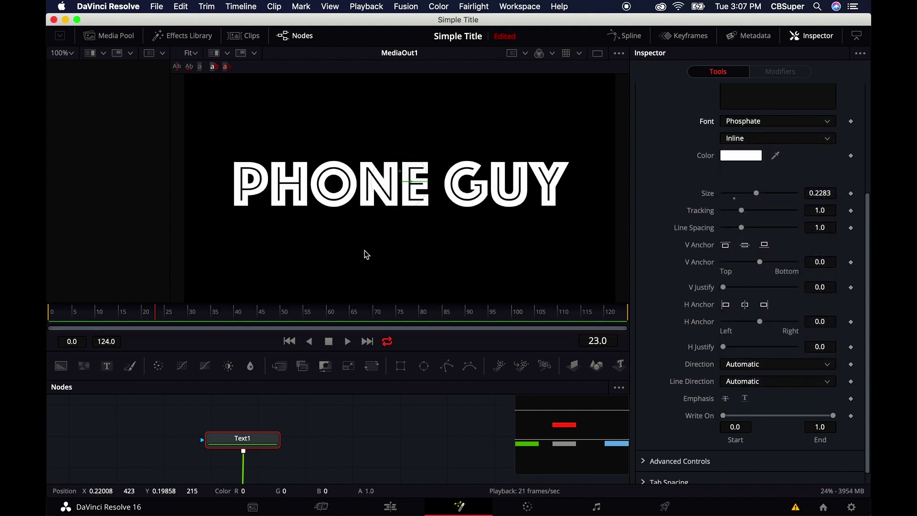
pyautogui.moveTo(757, 193); pyautogui.dragTo(760, 194)
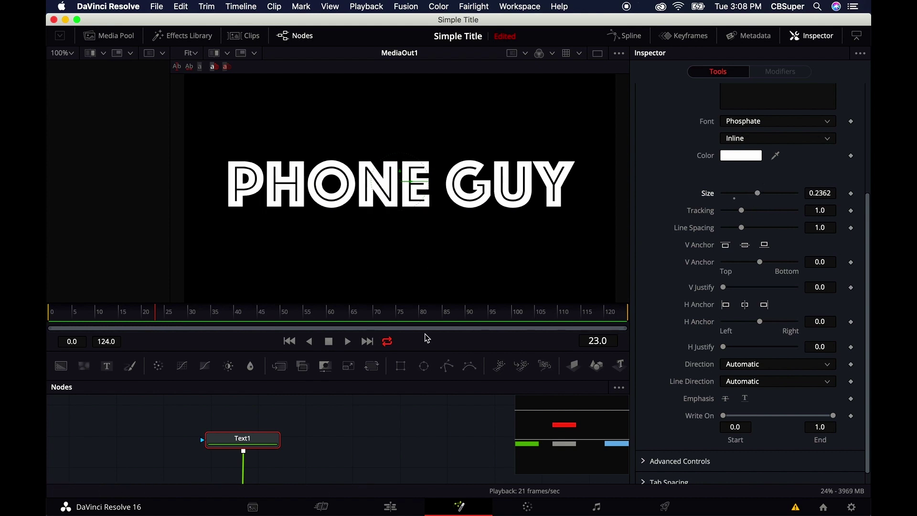
pyautogui.click(400, 511)
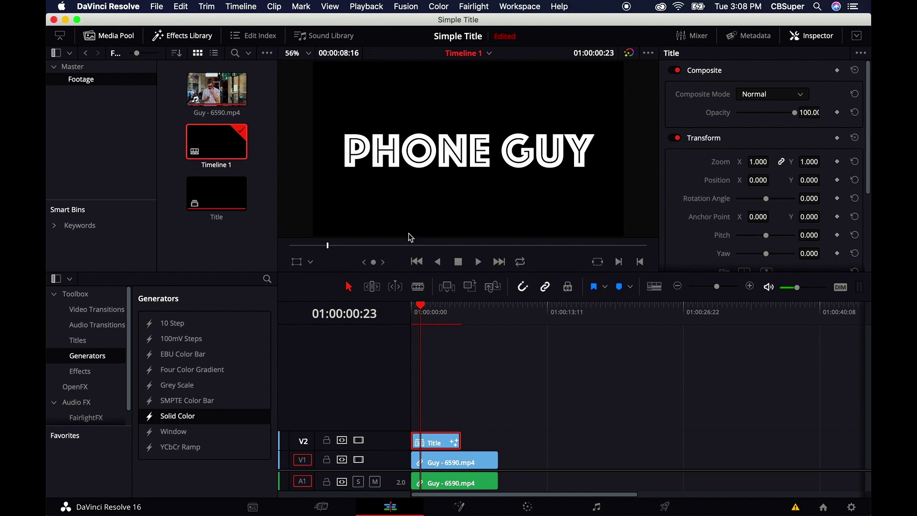
pyautogui.moveTo(424, 310); pyautogui.dragTo(445, 320)
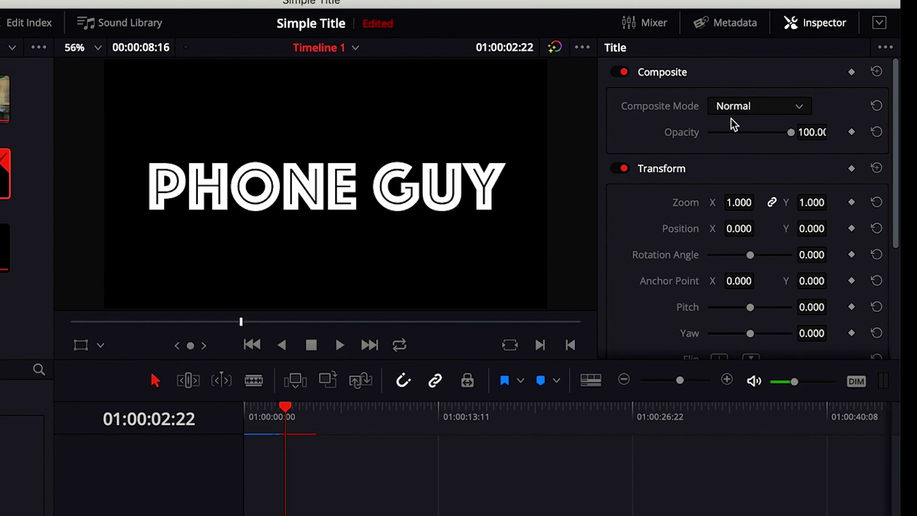
pyautogui.click(745, 95)
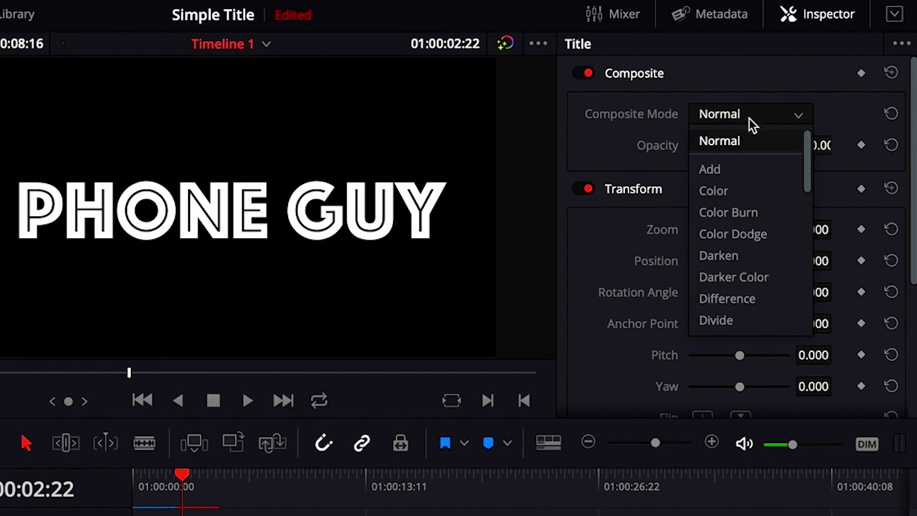
pyautogui.click(757, 127)
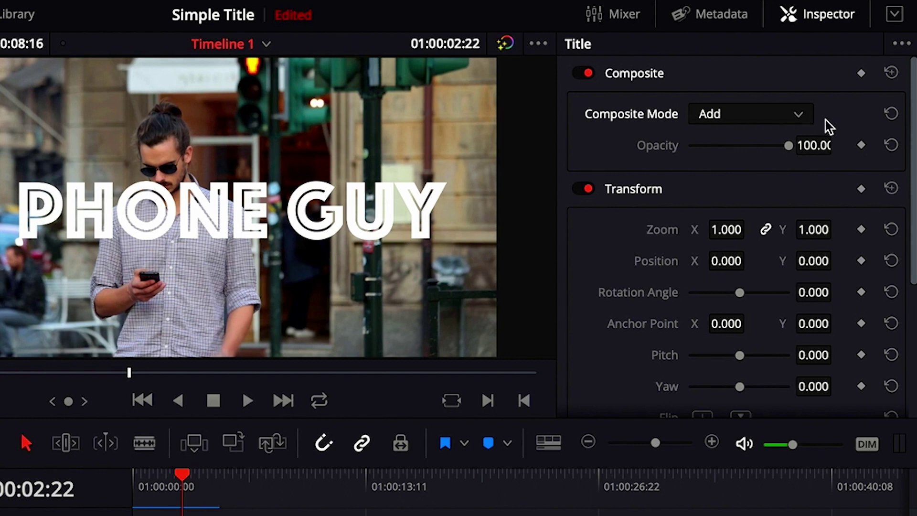
pyautogui.click(800, 119)
pyautogui.click(721, 139)
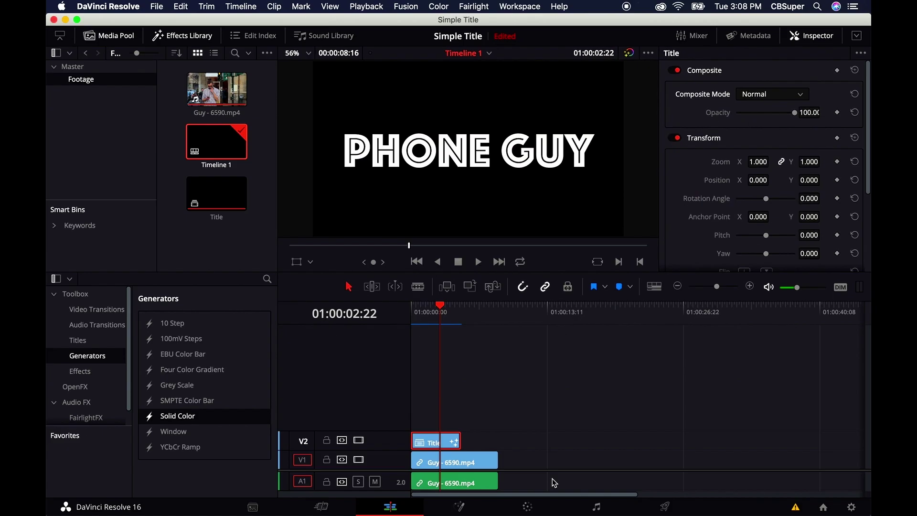
# - Set Merge1's operator to In and preview the result on the Edit timeline
pyautogui.click(470, 510)
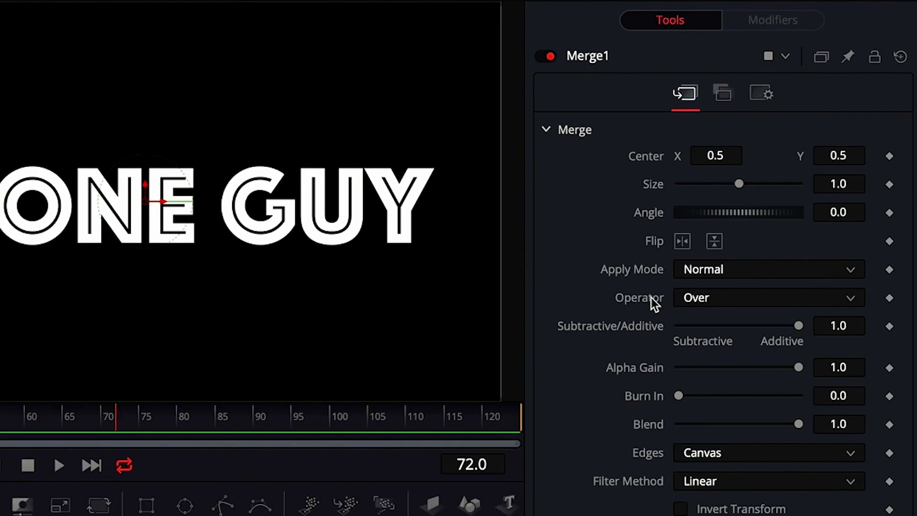
pyautogui.click(710, 301)
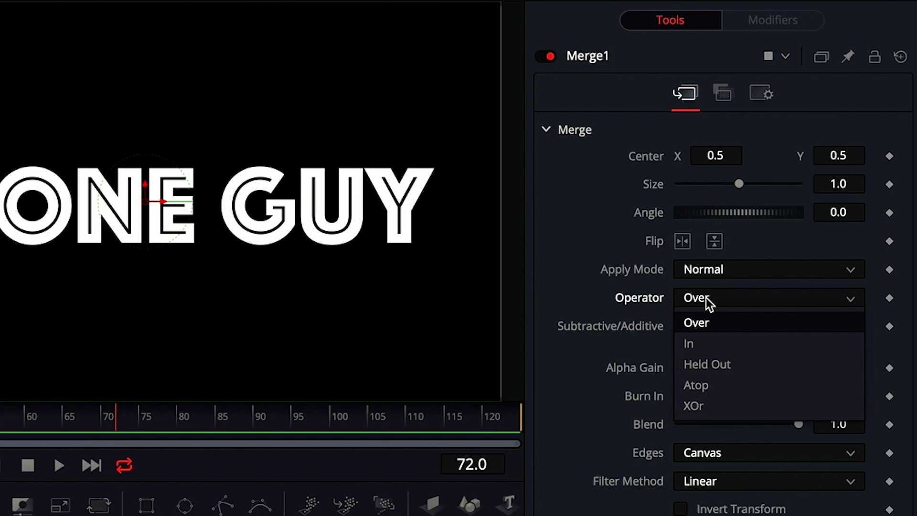
pyautogui.click(690, 344)
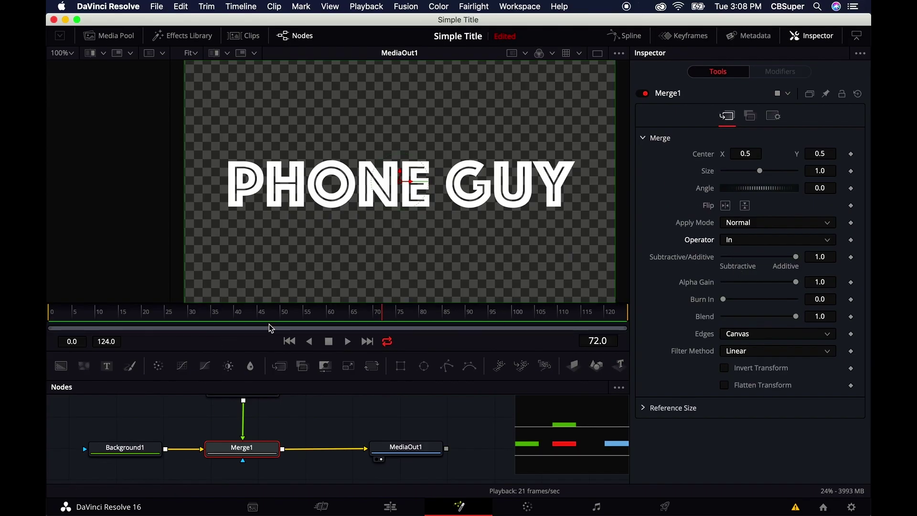
pyautogui.click(390, 506)
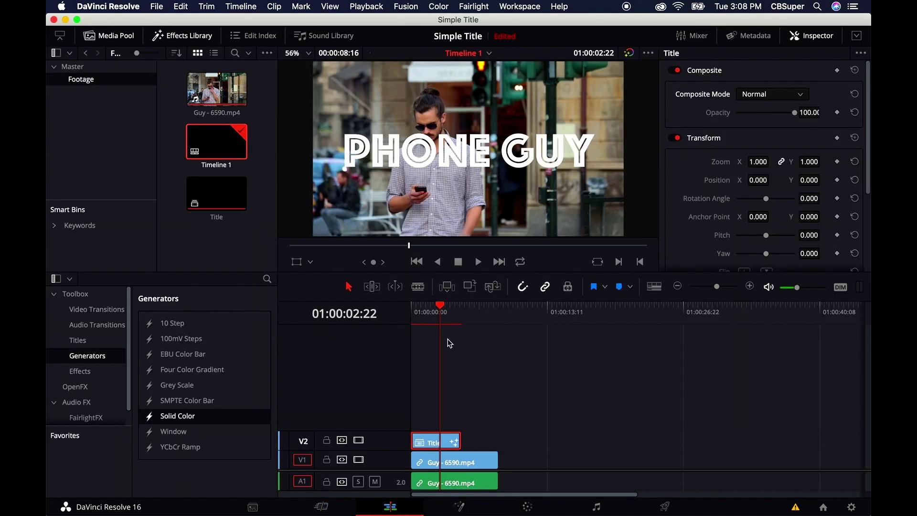
pyautogui.moveTo(443, 311); pyautogui.dragTo(440, 312)
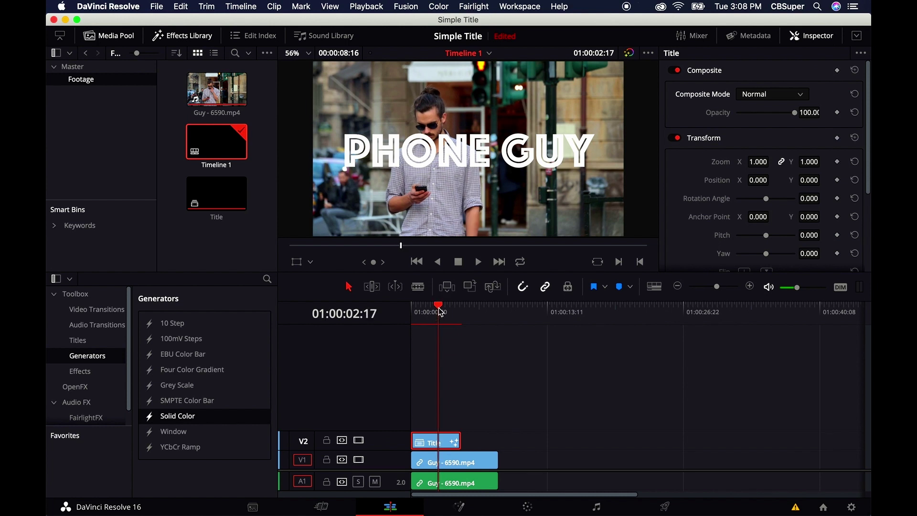
# - Set Background1's Alpha to 0 in Fusion for a fully transparent background
pyautogui.click(459, 507)
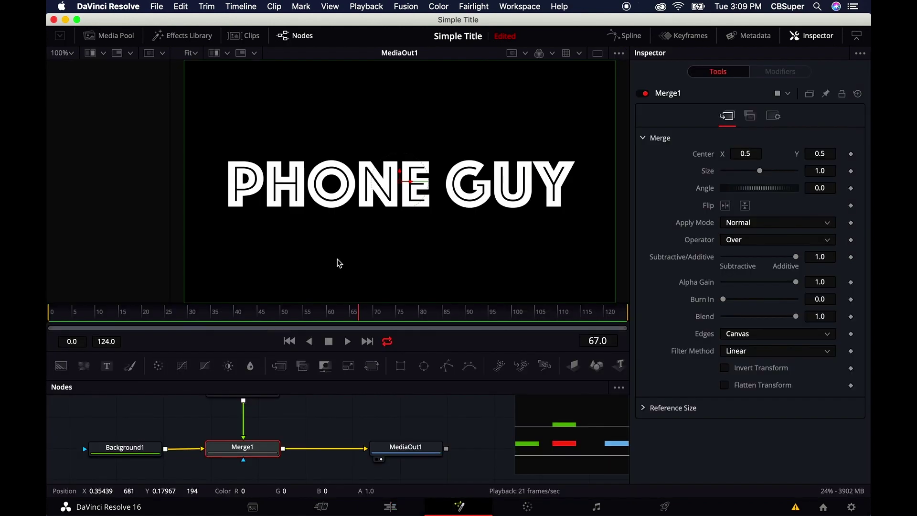
pyautogui.click(140, 453)
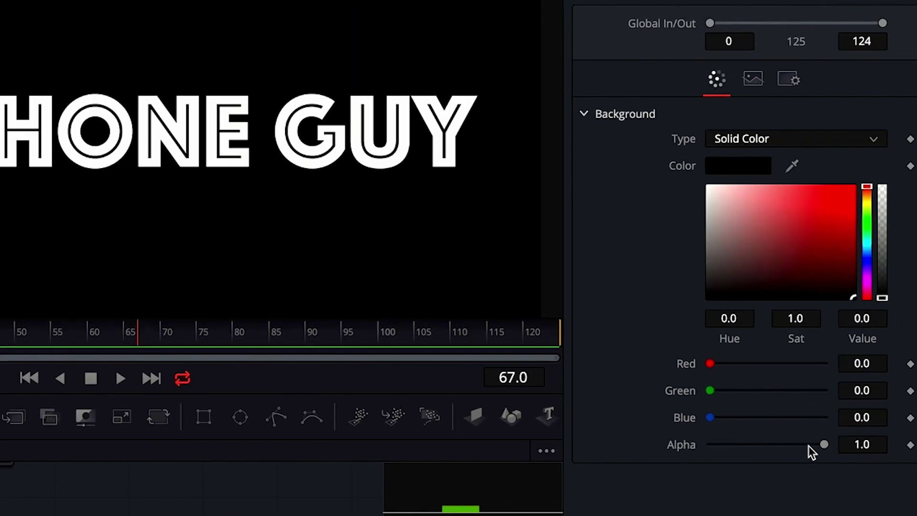
pyautogui.moveTo(796, 383); pyautogui.dragTo(715, 390)
pyautogui.moveTo(699, 459); pyautogui.dragTo(646, 452)
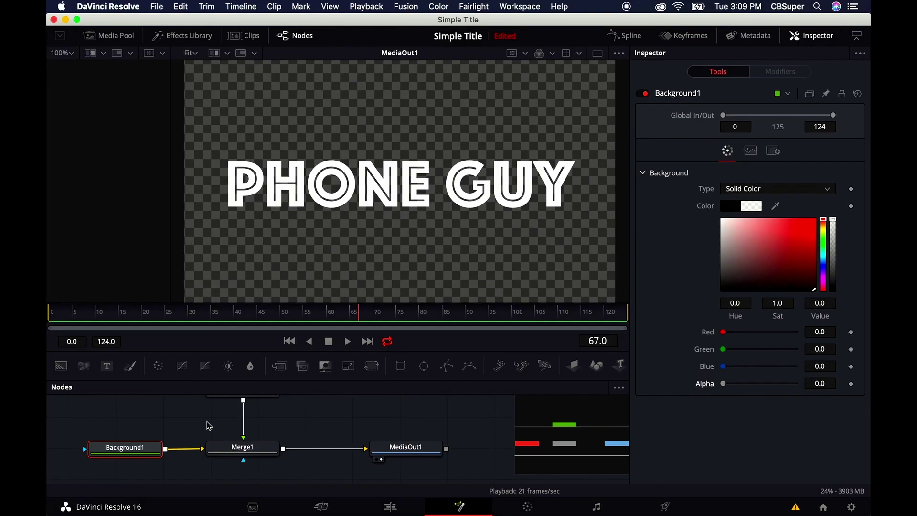
pyautogui.click(378, 510)
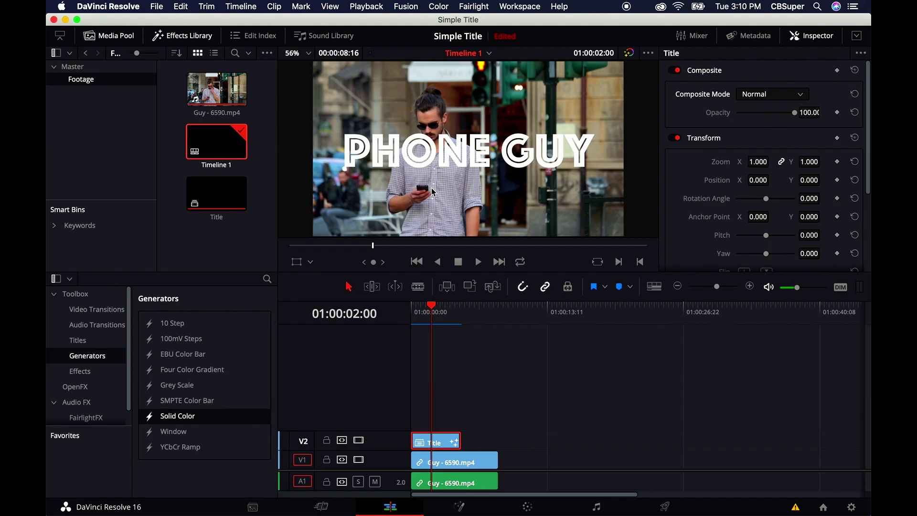
pyautogui.press('space')
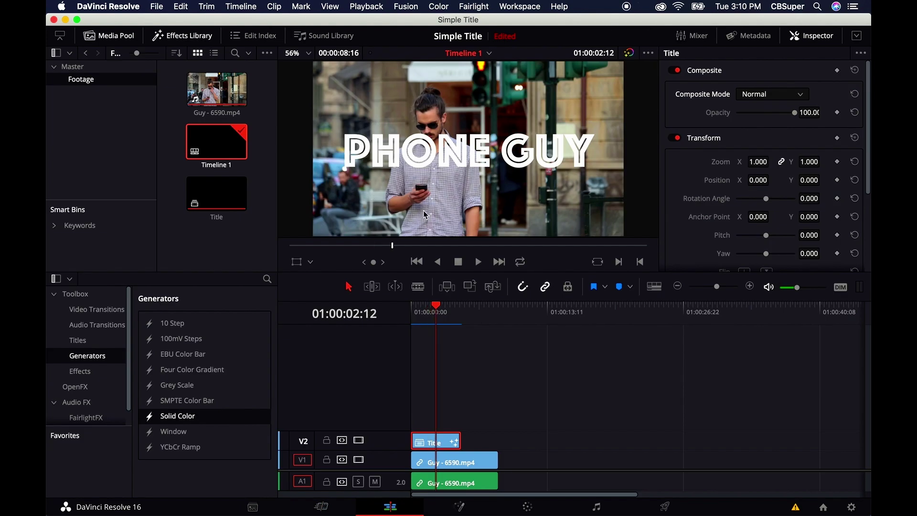